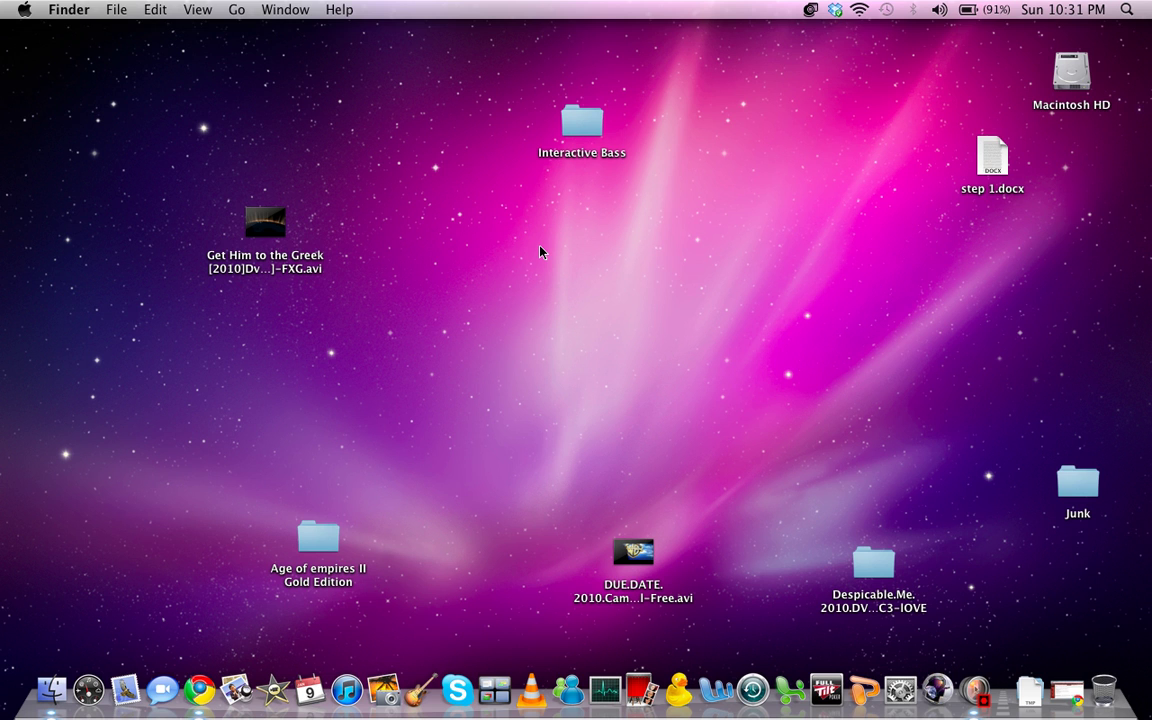
Open Activity Monitor, look through its CPU, memory and disk activity views, and show the disk usage of Macintosh HD
left_click(610, 652)
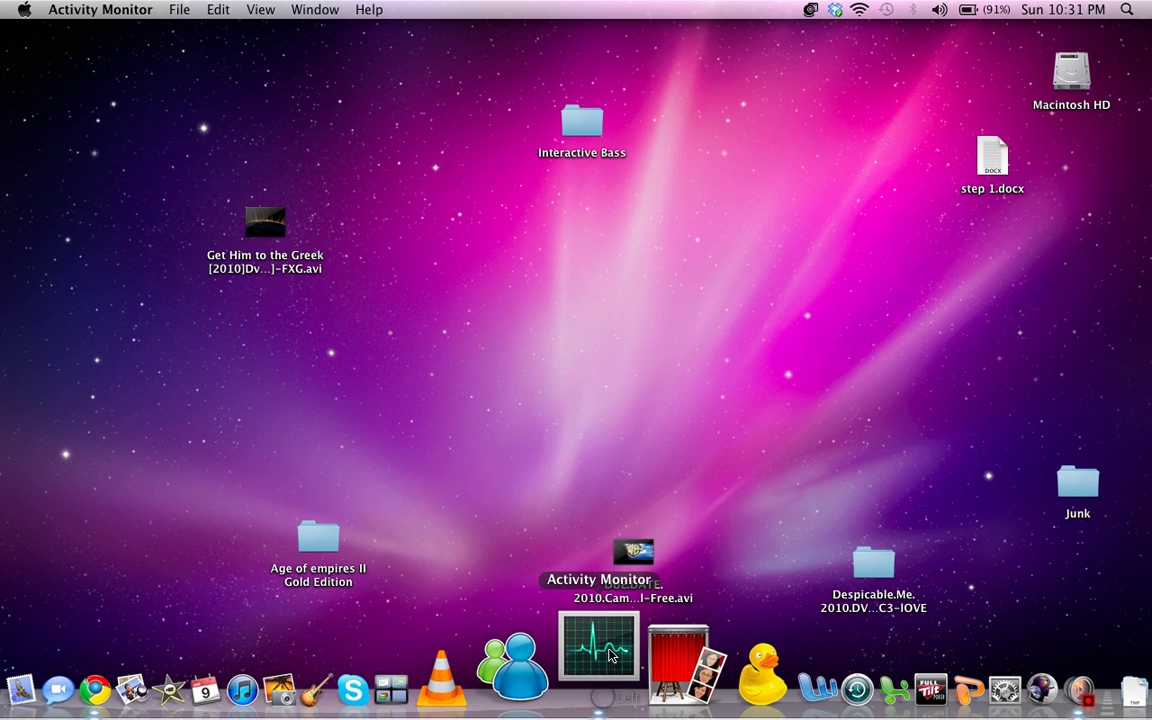
left_click(228, 455)
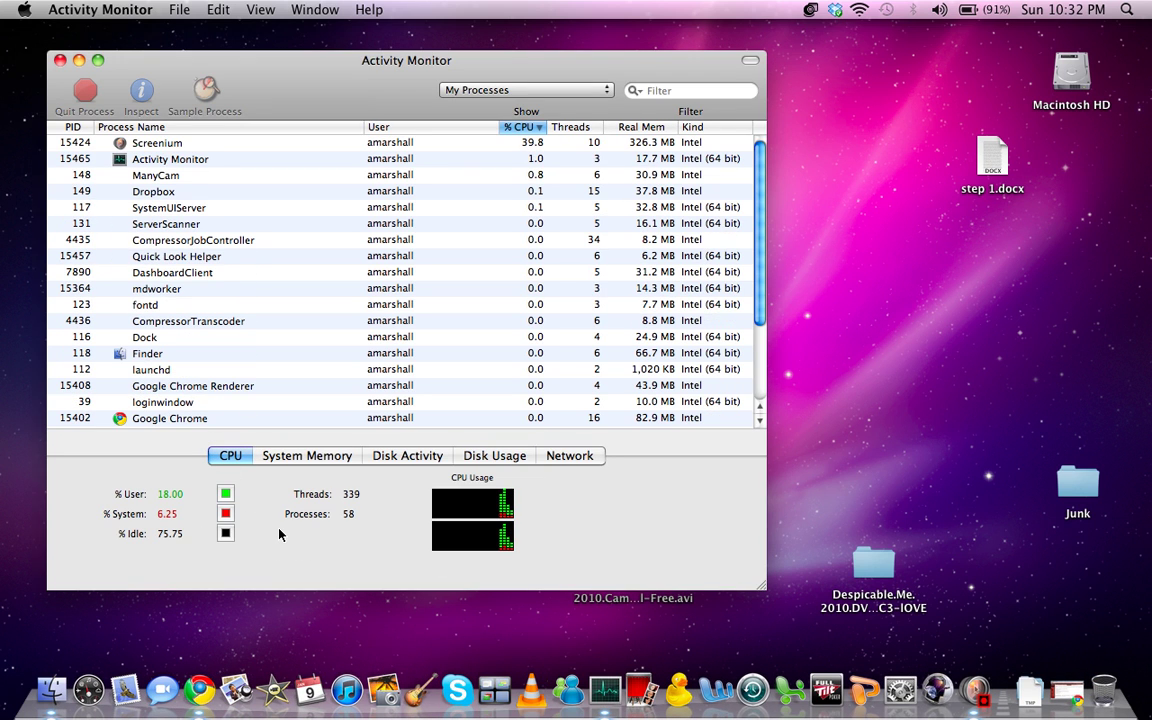
left_click(305, 455)
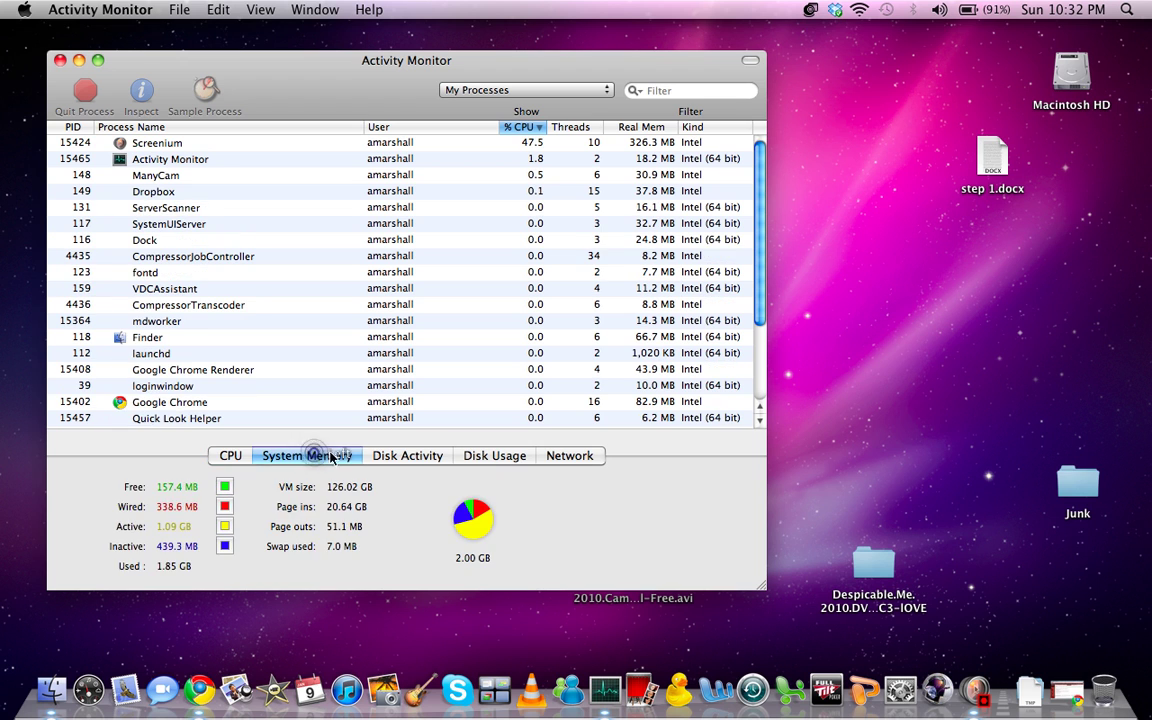
left_click(392, 455)
left_click(232, 452)
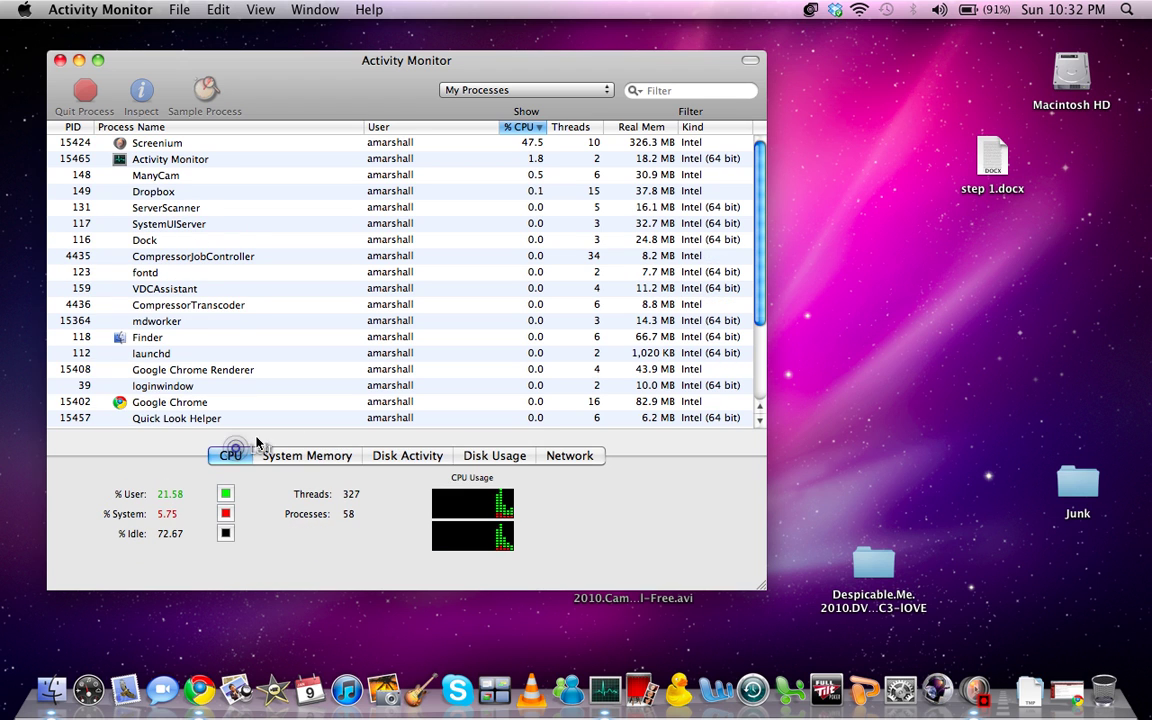
left_click(509, 456)
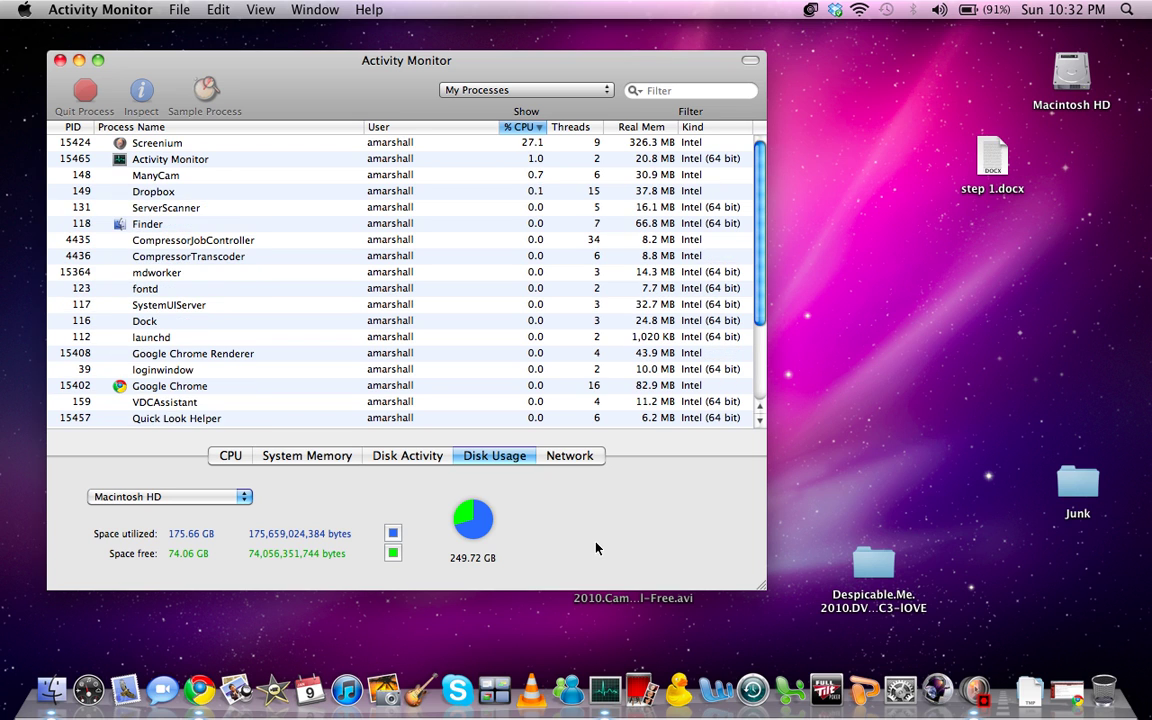
Switch to Finder and open the Downloads folder inside the home folder
left_click(55, 688)
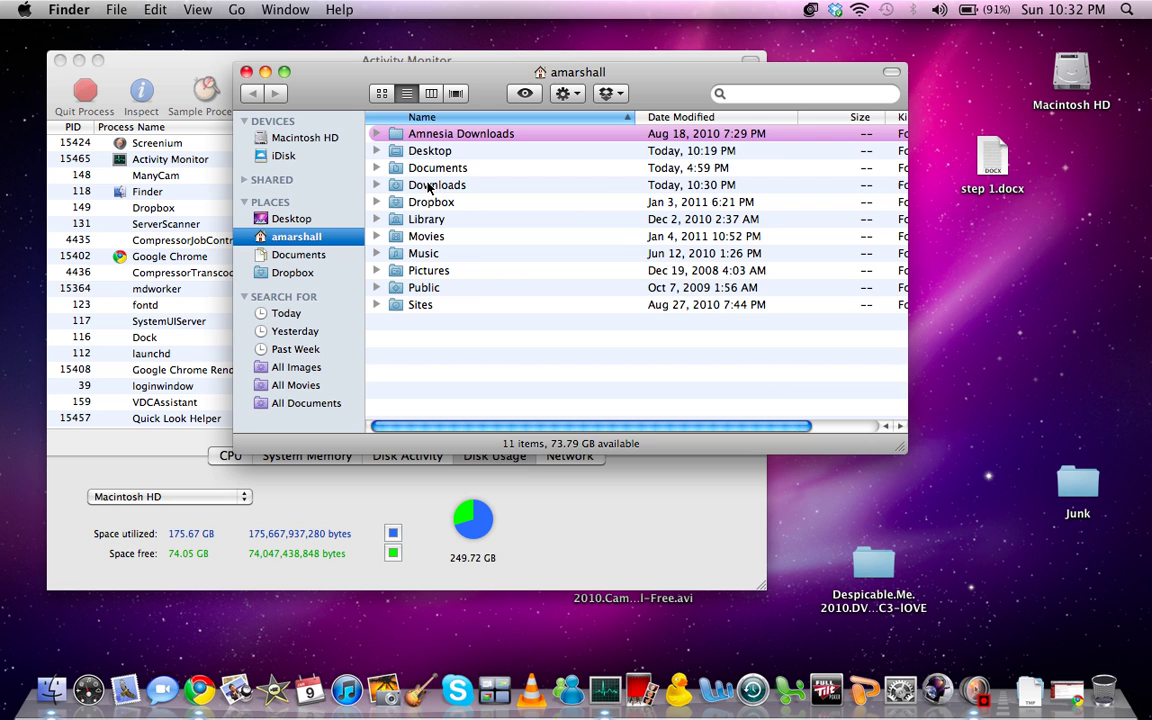
double_click(430, 186)
Switch to Chrome and download P301Syllabus-SP-11-FINAL.docx from the course's Syllabus page
scroll(515, 279, "up", 3)
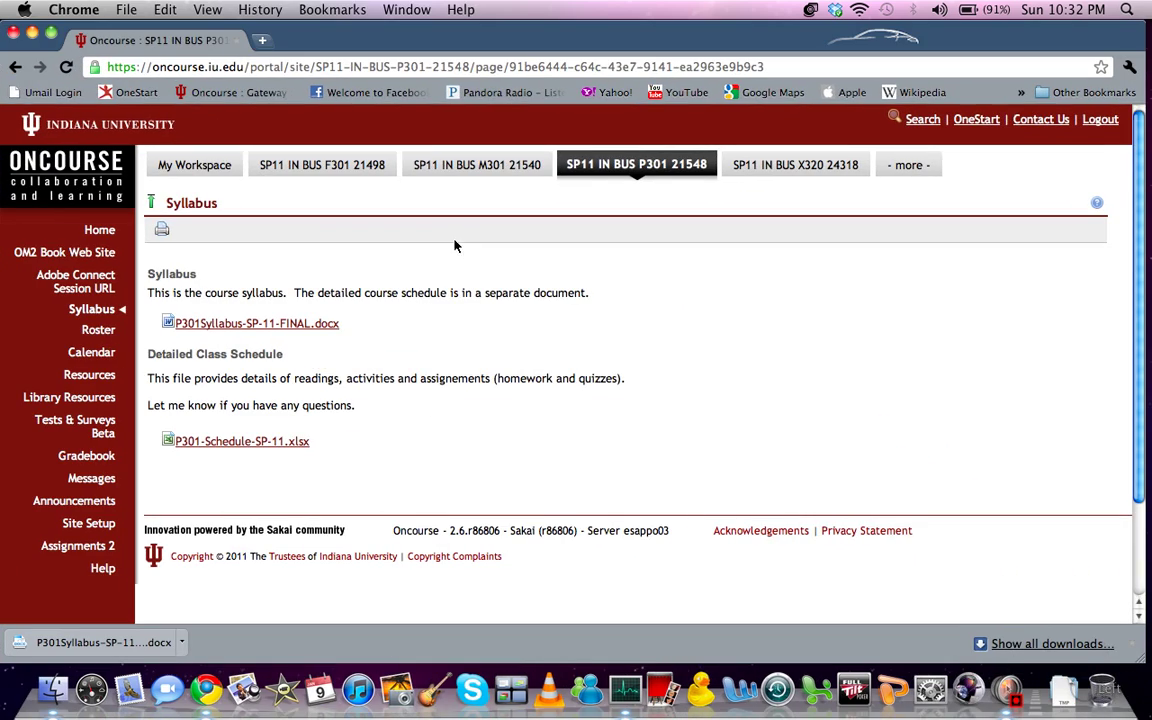
scroll(650, 362, "down", 1)
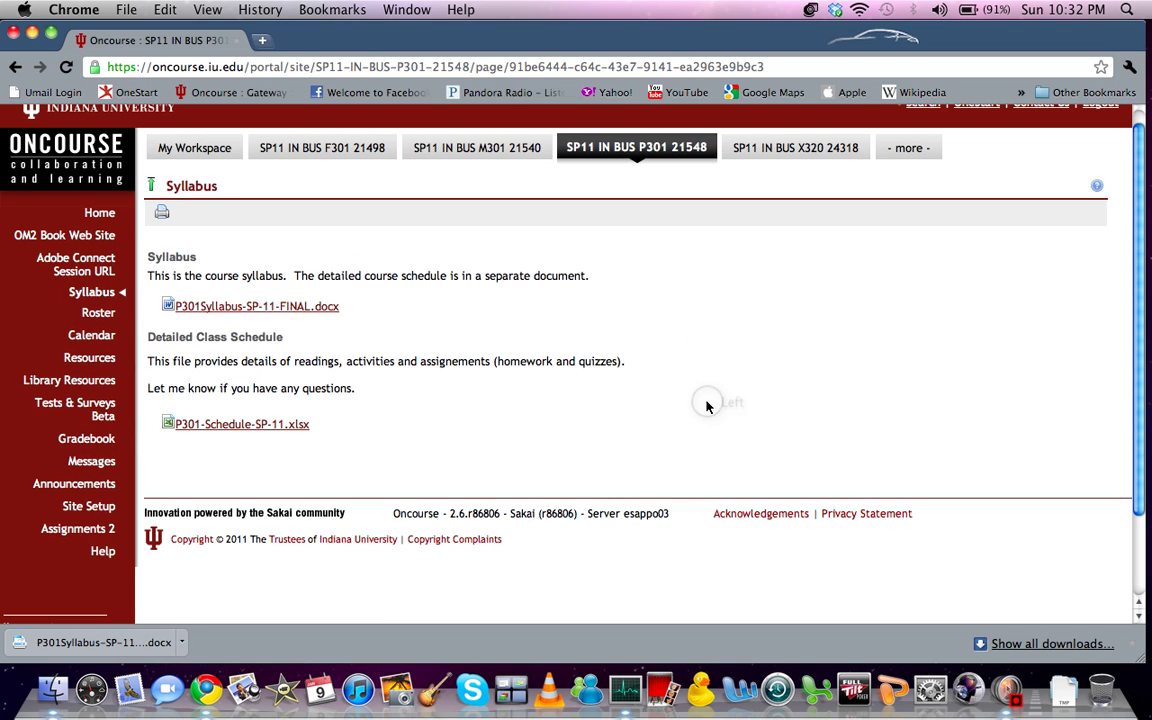
left_click(272, 307)
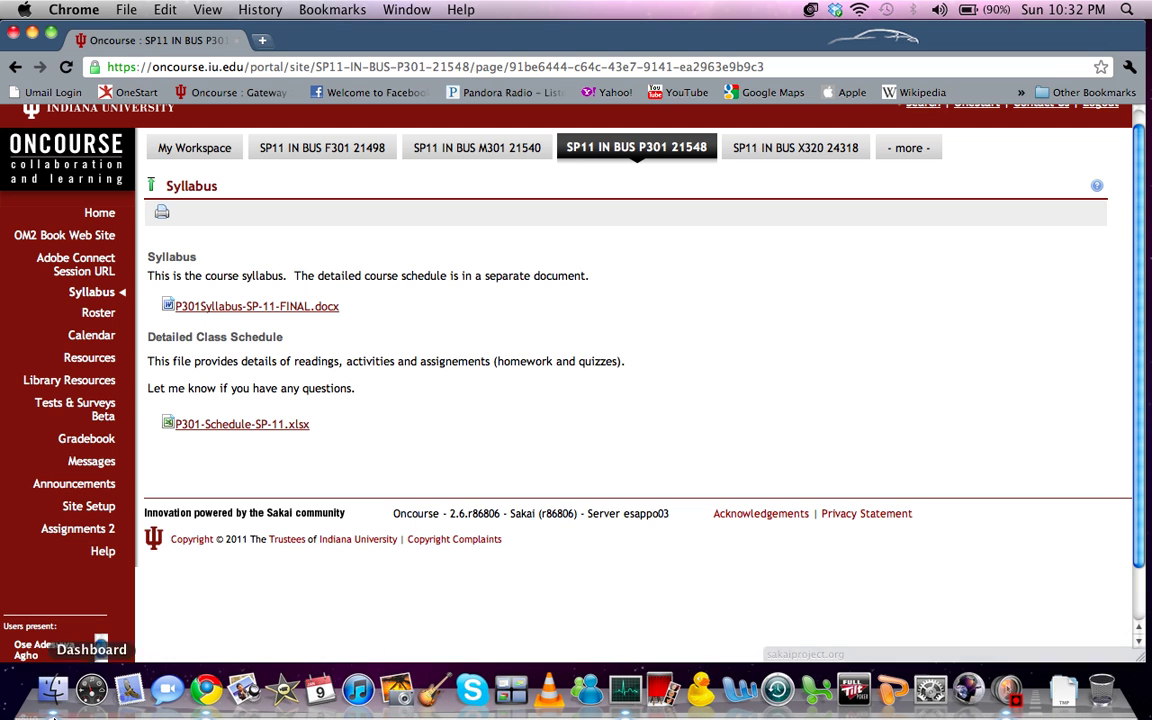
Return to the Downloads folder in Finder and check the repeated copies of the F301 Spring 2011 syllabus
left_click(55, 688)
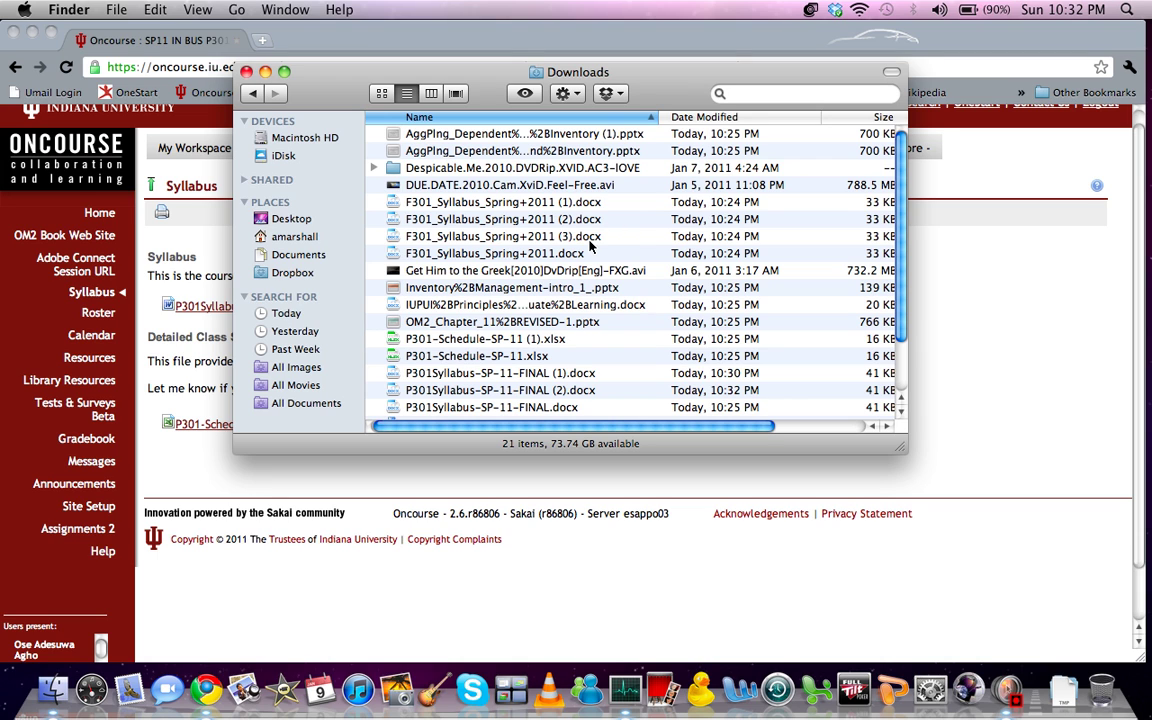
left_click(555, 251)
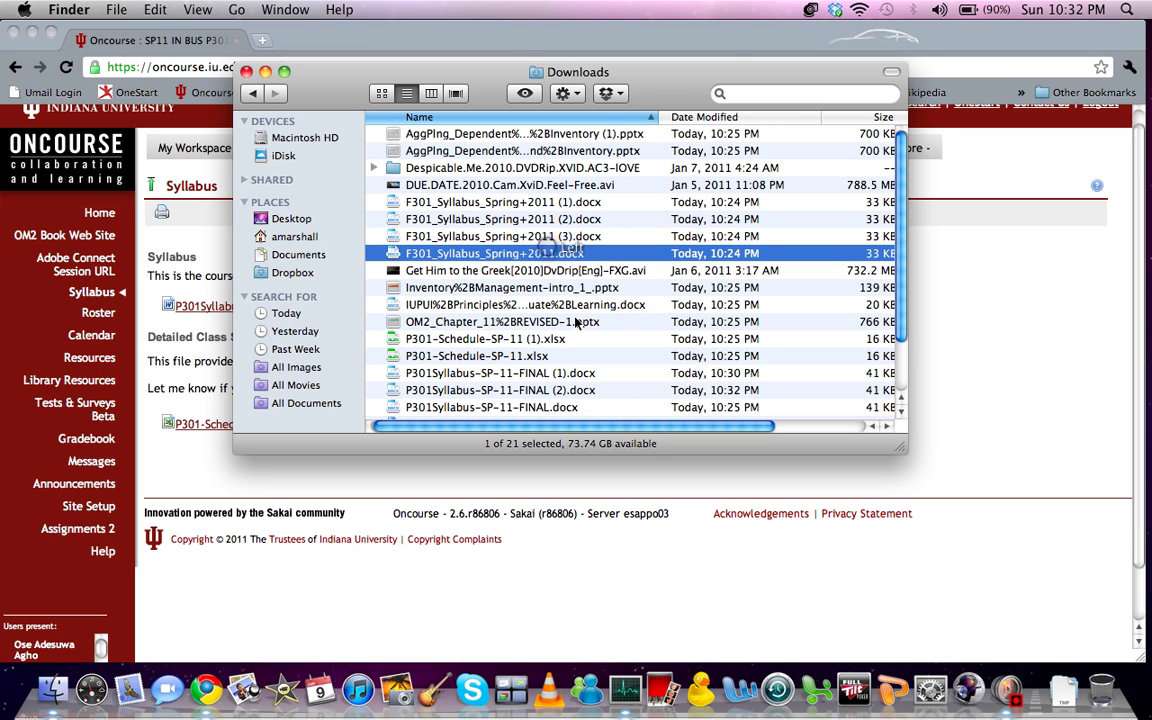
key("Up")
key("Up")
key("Up")
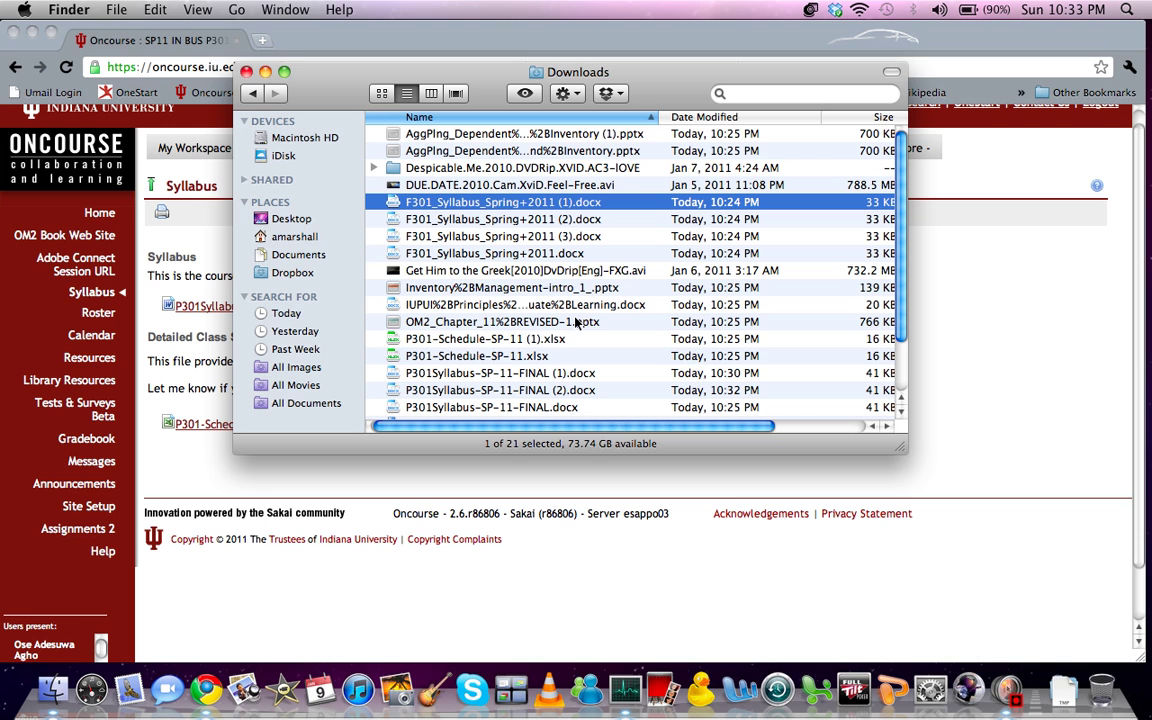
scroll(663, 252, "right", 5)
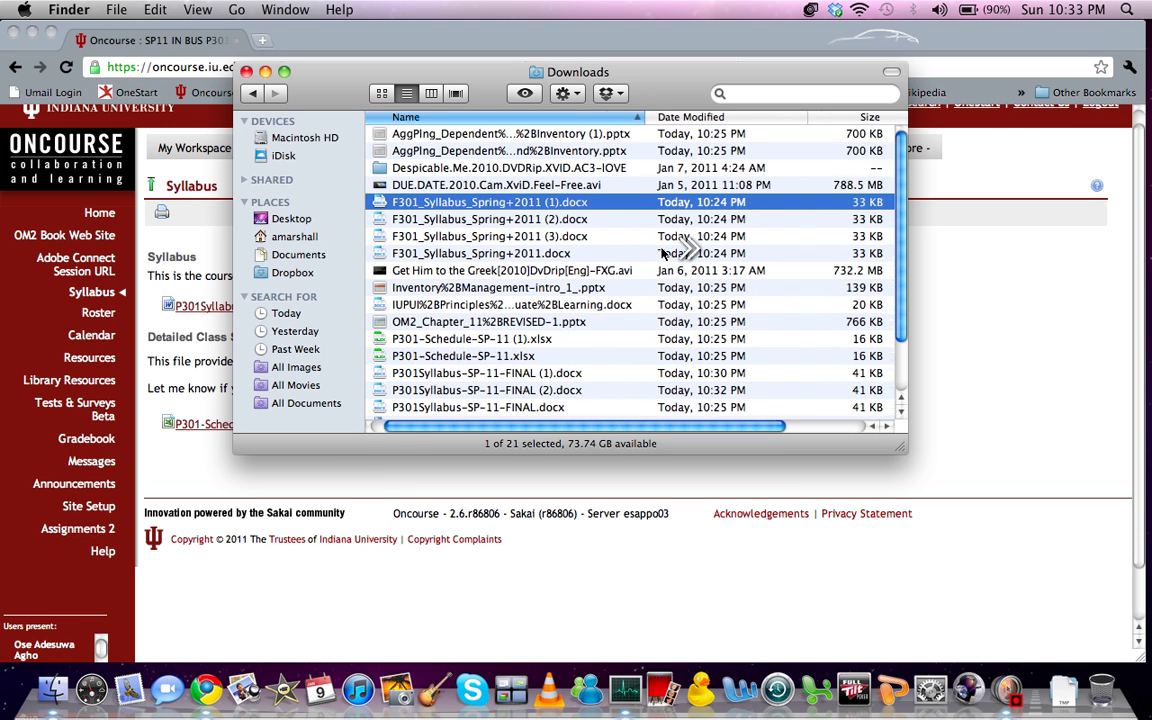
scroll(754, 237, "left", 5)
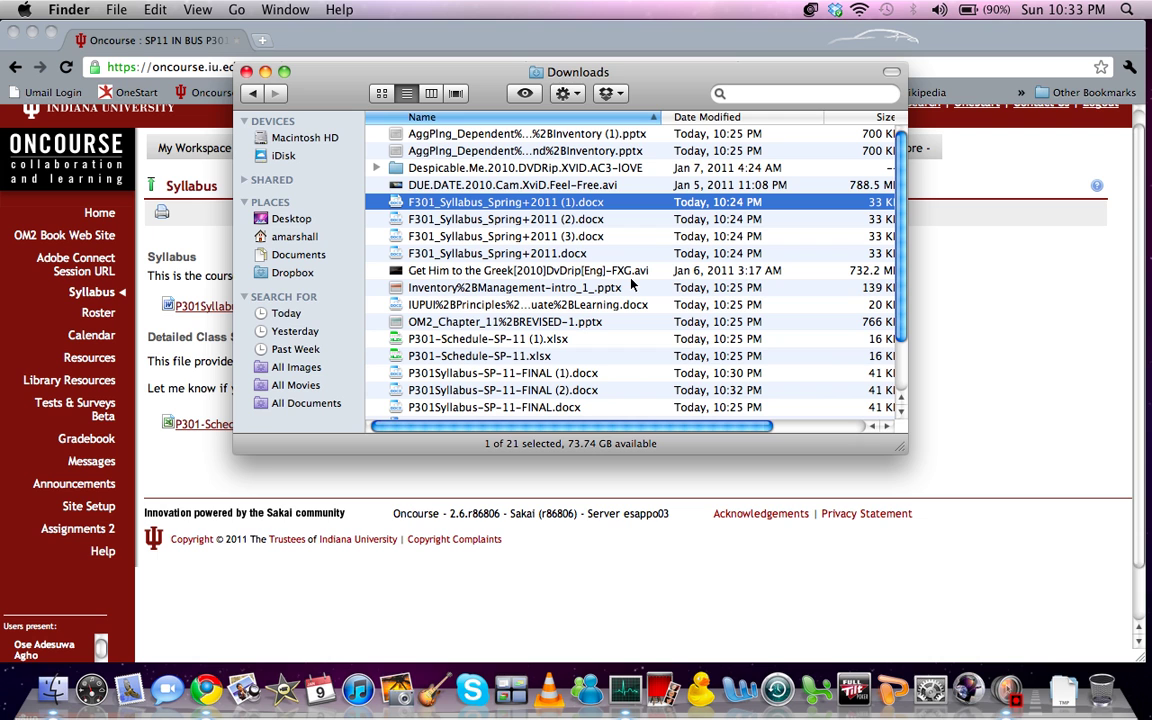
Minimize the Chrome window and look through the full file list of the Downloads folder
left_click(985, 420)
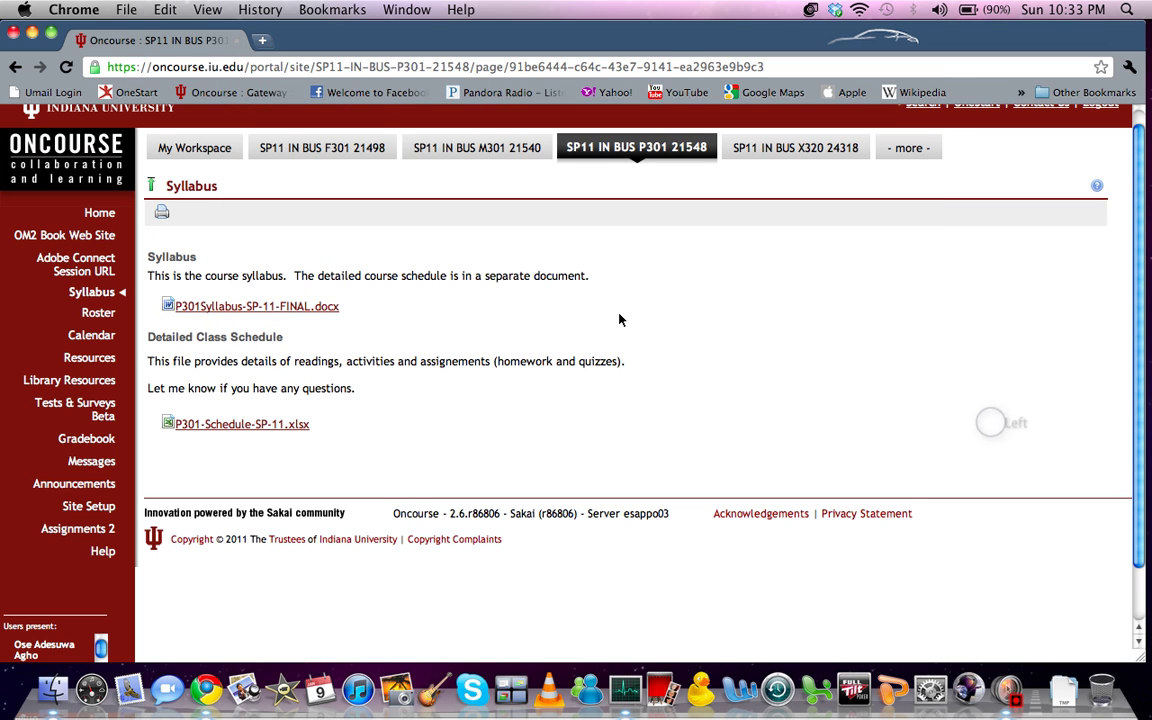
left_click(32, 33)
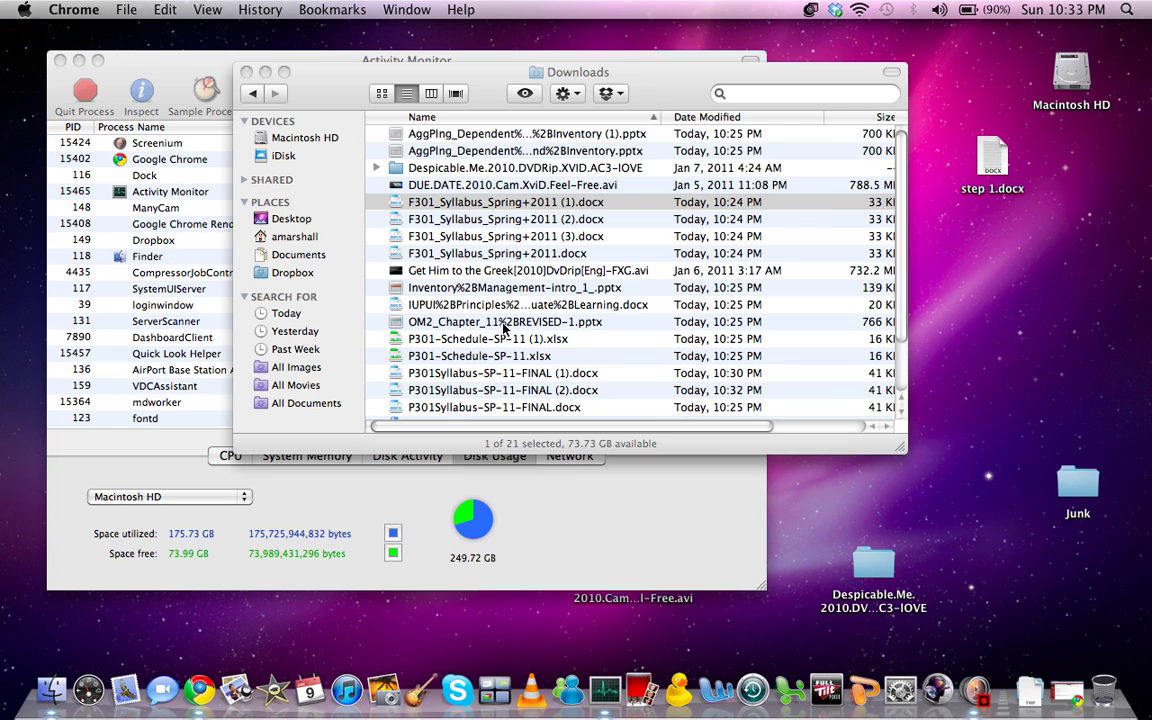
scroll(503, 302, "down", 2)
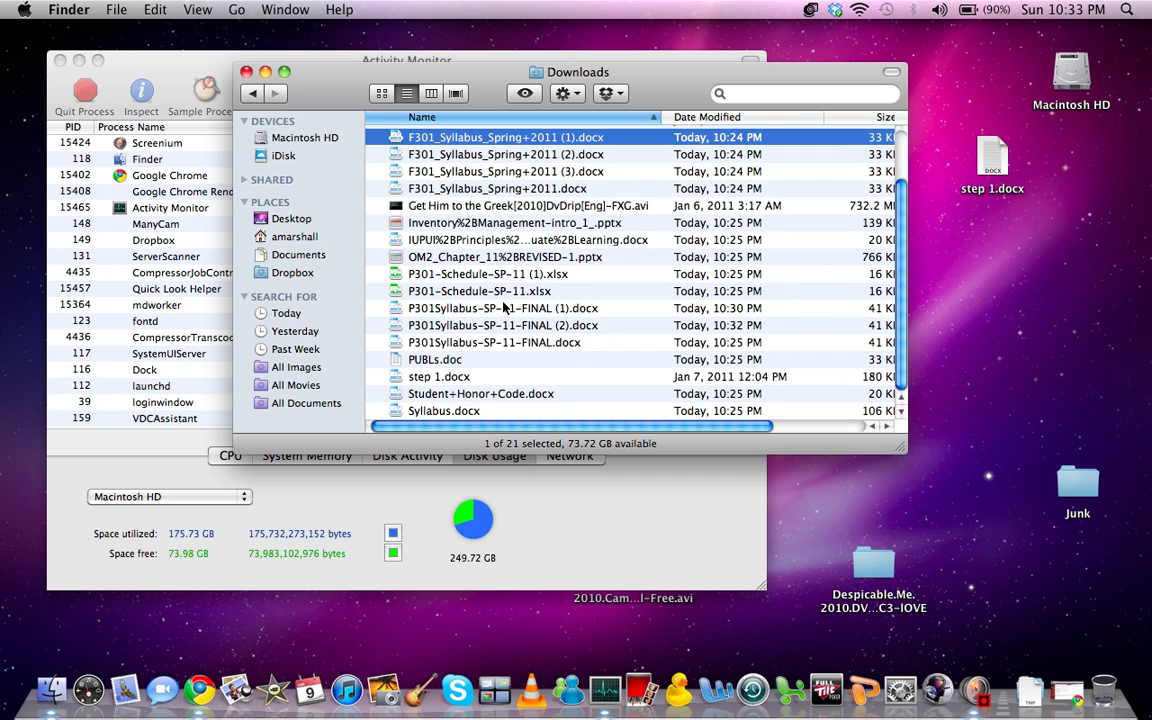
scroll(505, 307, "up", 2)
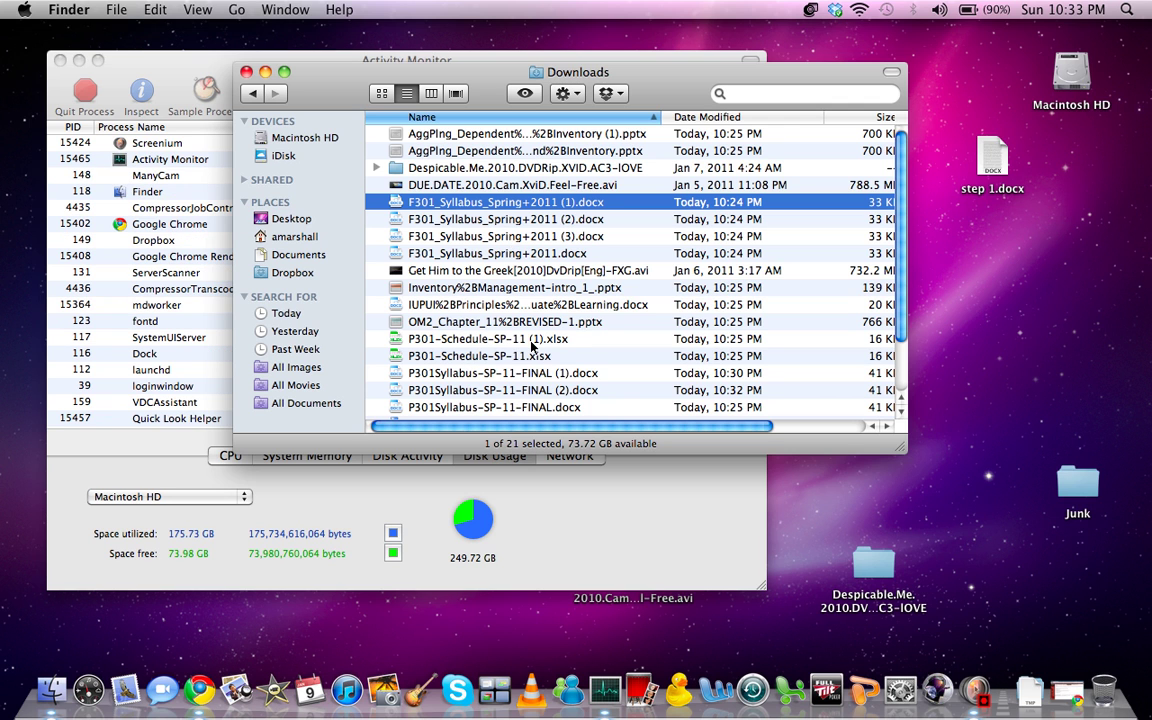
scroll(533, 348, "down", 1)
scroll(533, 348, "down", 3)
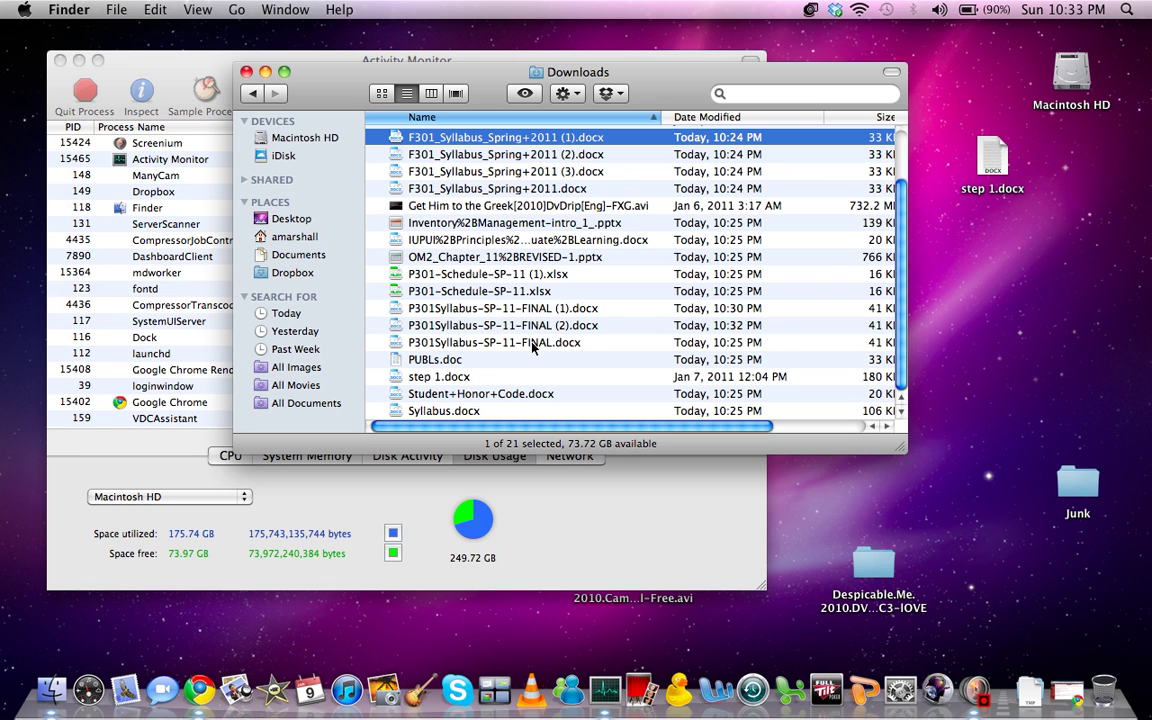
scroll(533, 346, "up", 4)
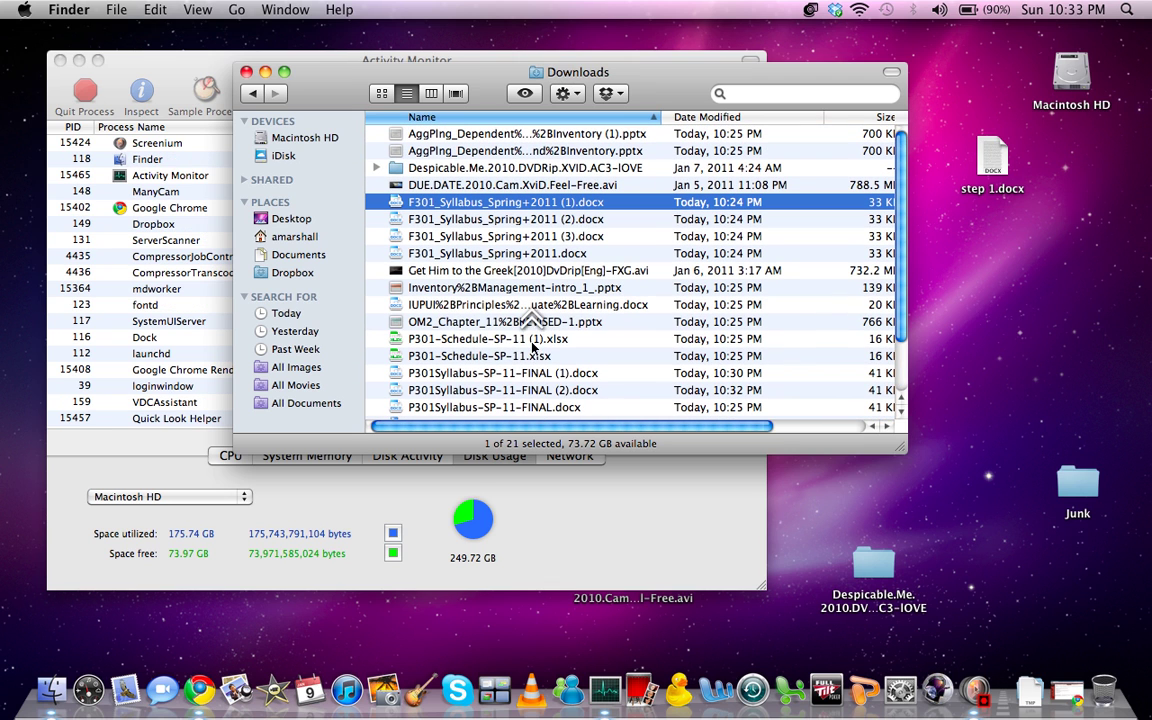
Step through the files in Downloads from the first presentation to Syllabus.docx, checking whether any should be kept
left_click(540, 302)
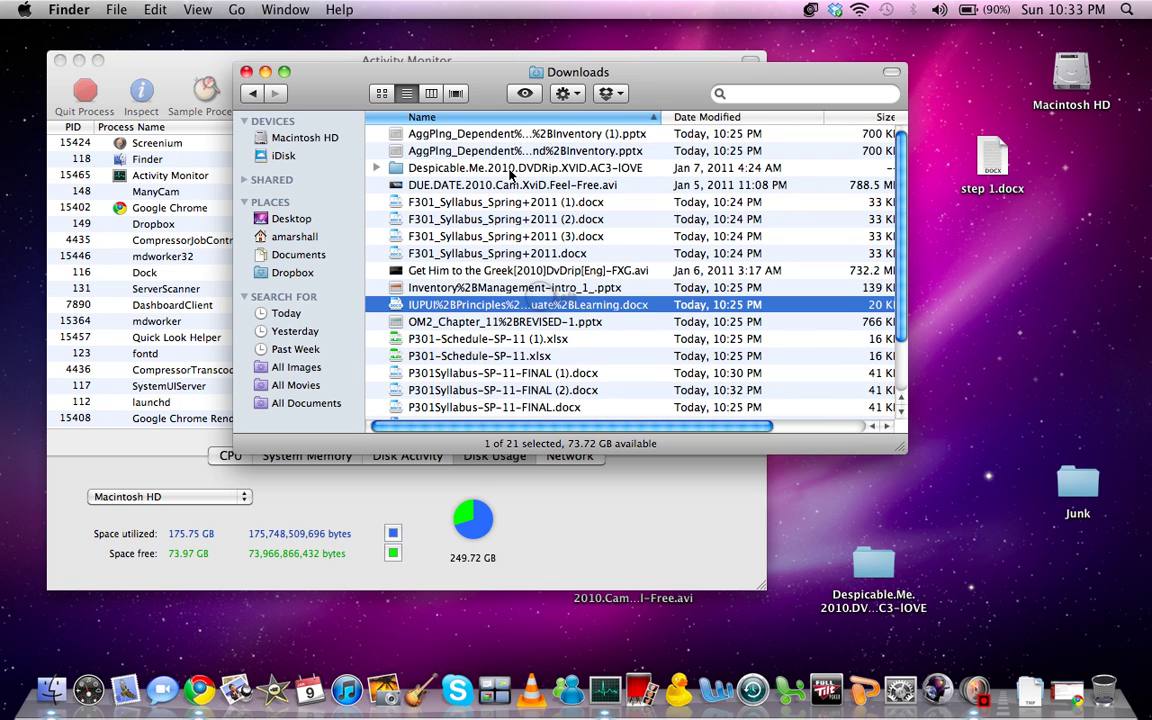
left_click(493, 135)
key("Down")
key("Down")
key("Down")
key("Down")
key("Down")
key("Down")
key("Down")
key("Down")
key("Down")
key("Down")
key("Down")
key("Down")
key("Down")
key("Down")
key("Down")
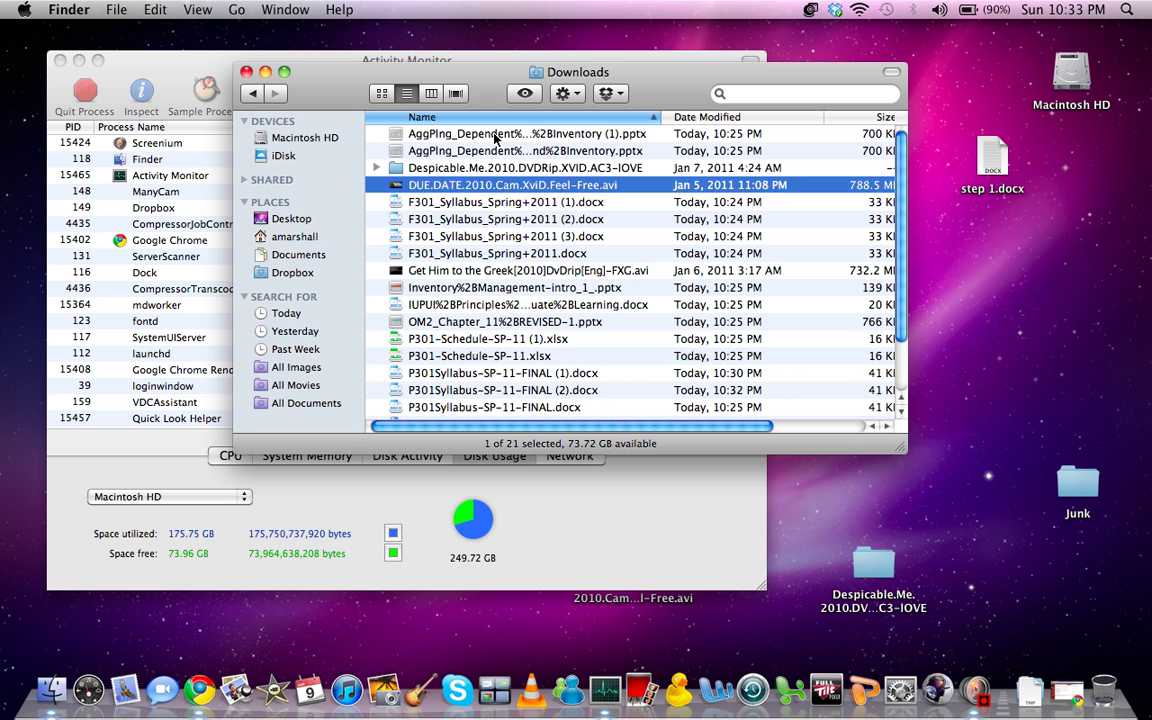
key("Down")
key("Down")
key("Down")
key("Down")
key("Down")
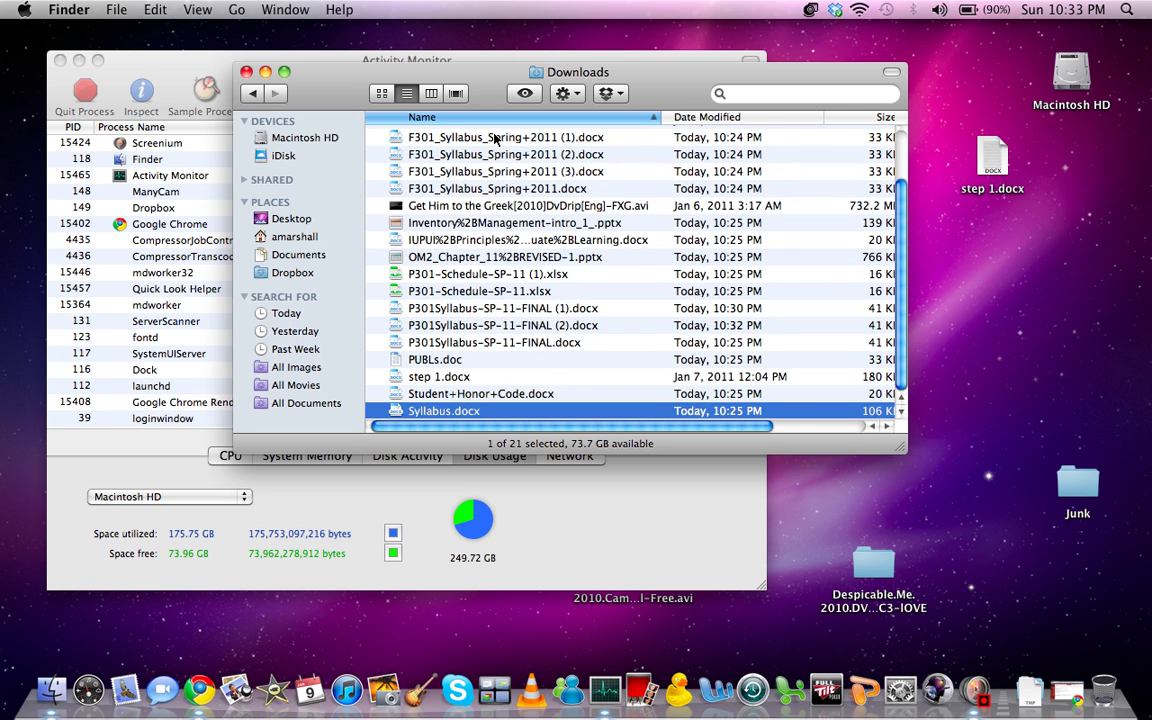
Try to move DUE.DATE.2010.Cam.XviD.Feel-Free.avi from Downloads to the desktop, declining to replace the existing copy
scroll(485, 125, "up", 4)
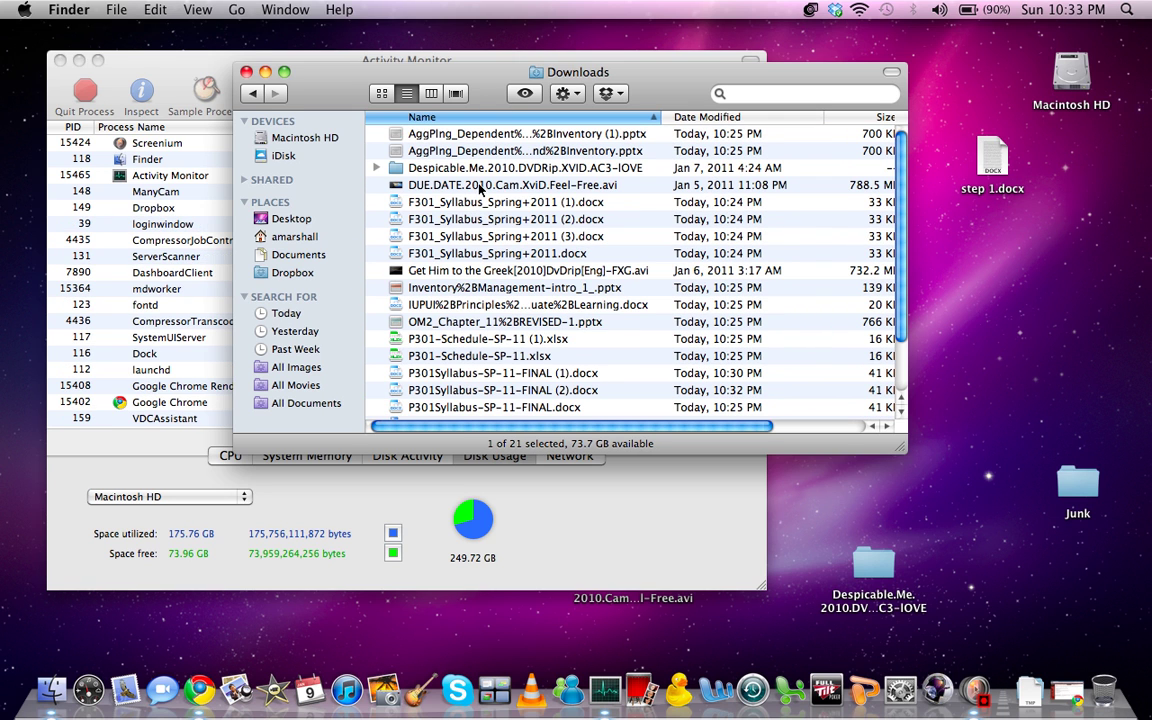
left_click_drag(432, 185, 1005, 318)
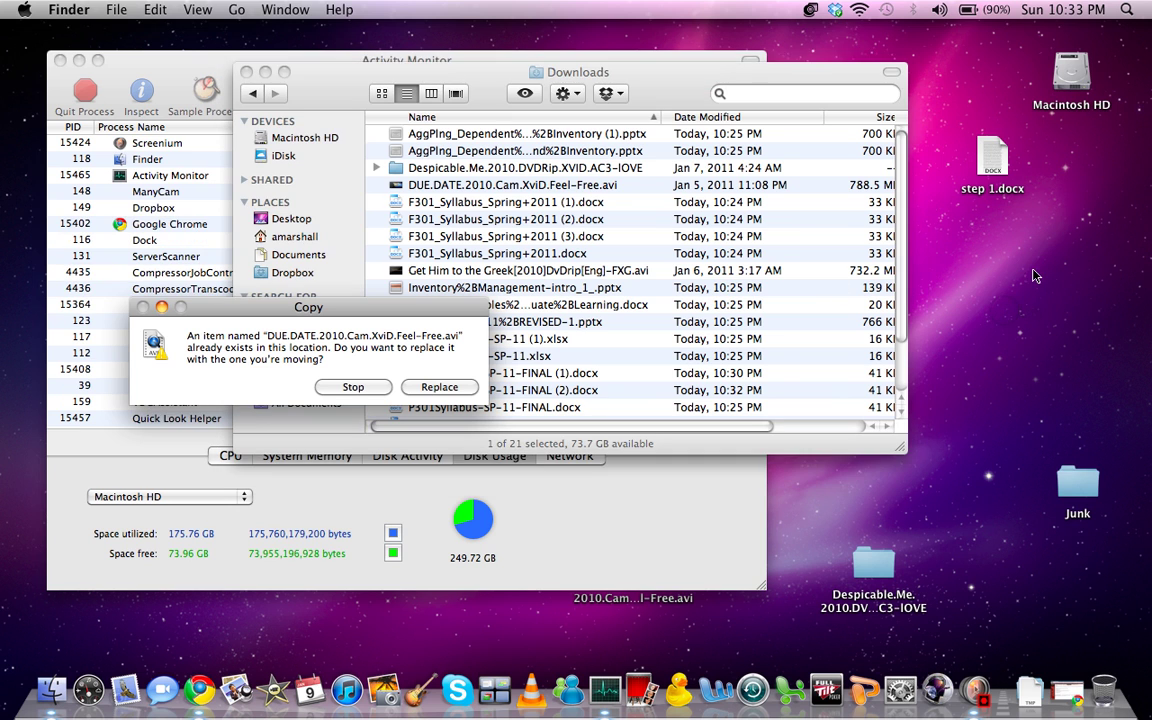
left_click(352, 387)
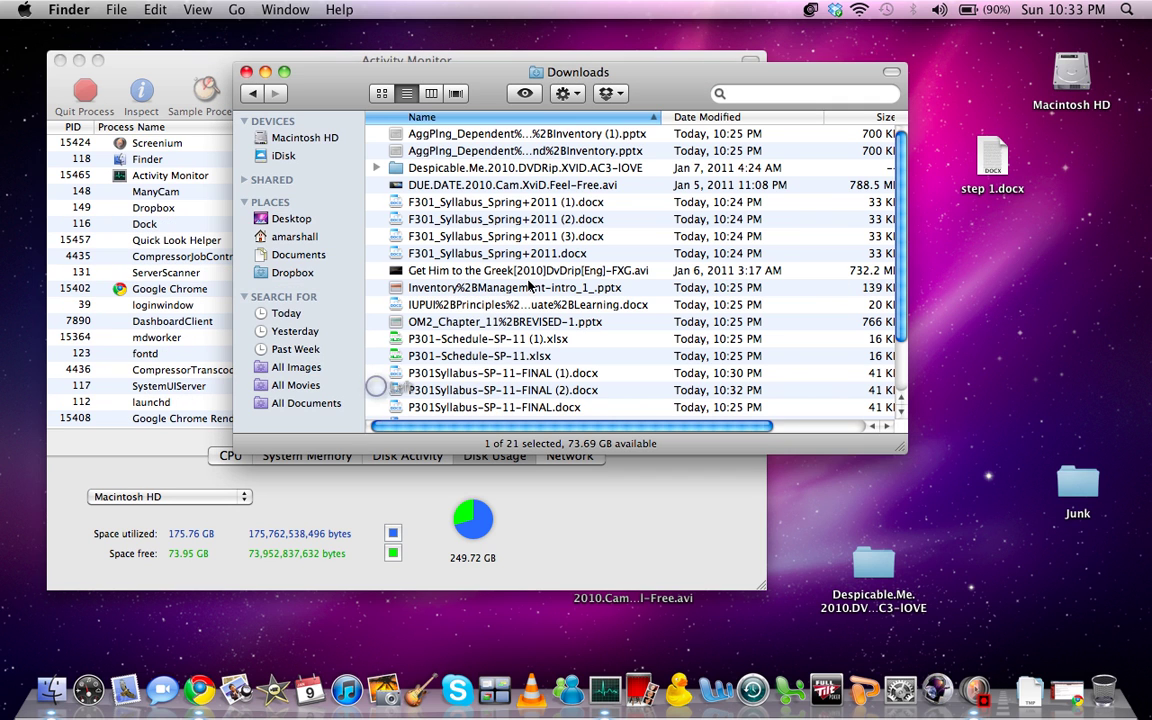
Select all items in the Downloads folder and move them to the Trash
left_click(530, 287)
scroll(530, 287, "down", 3)
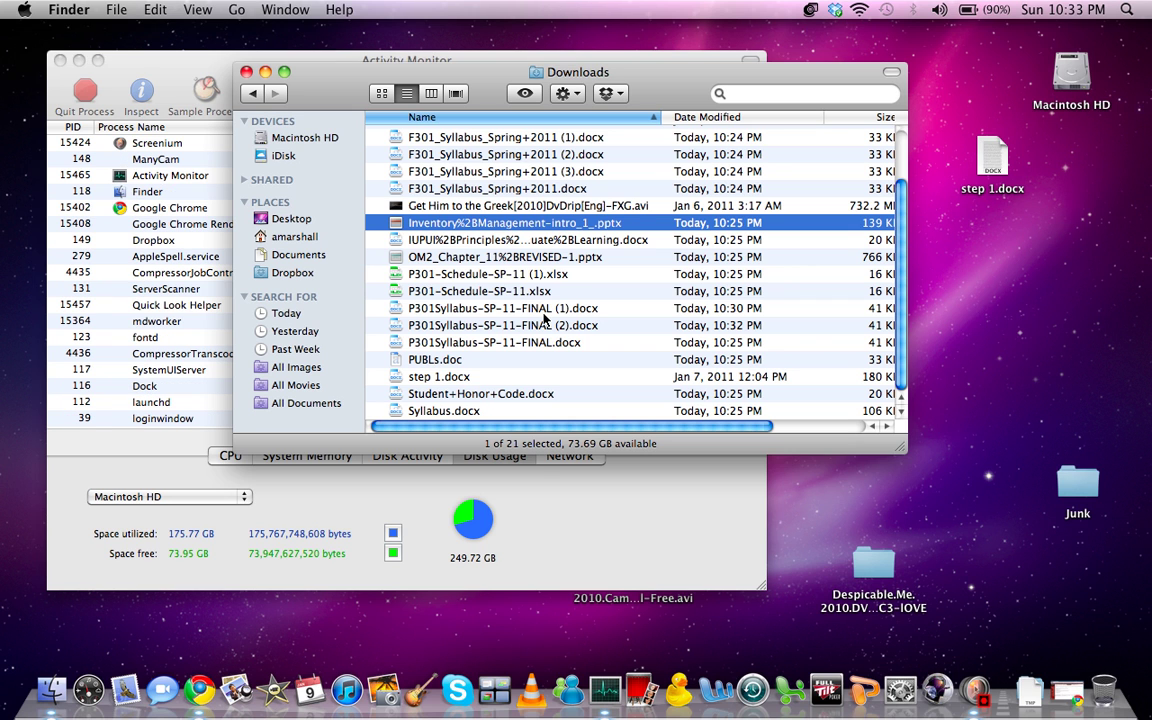
key("super+a")
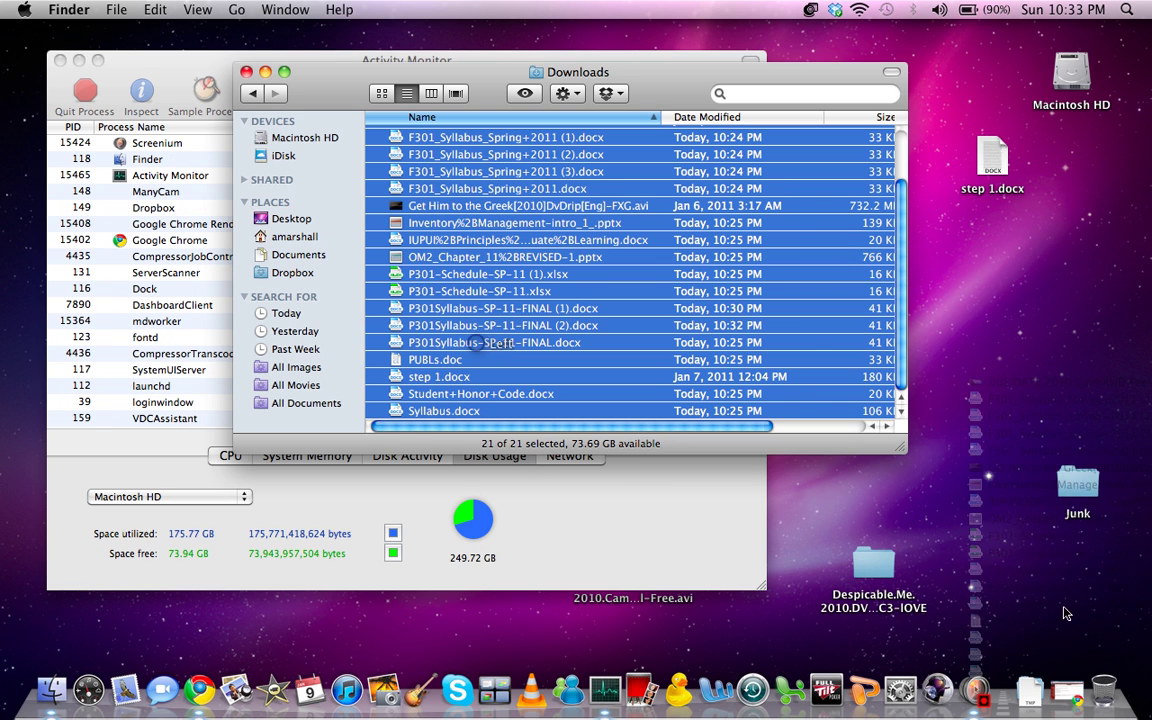
key("super+BackSpace")
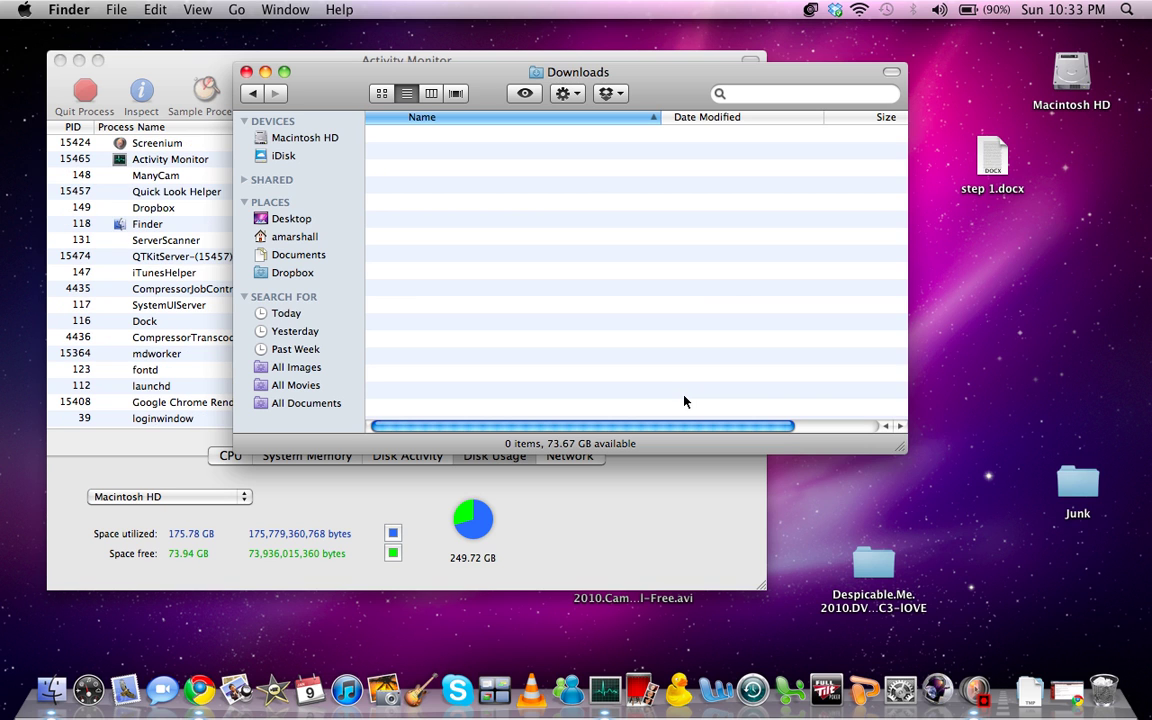
Bring the Activity Monitor disk usage forward and empty the Trash permanently
left_click(540, 472)
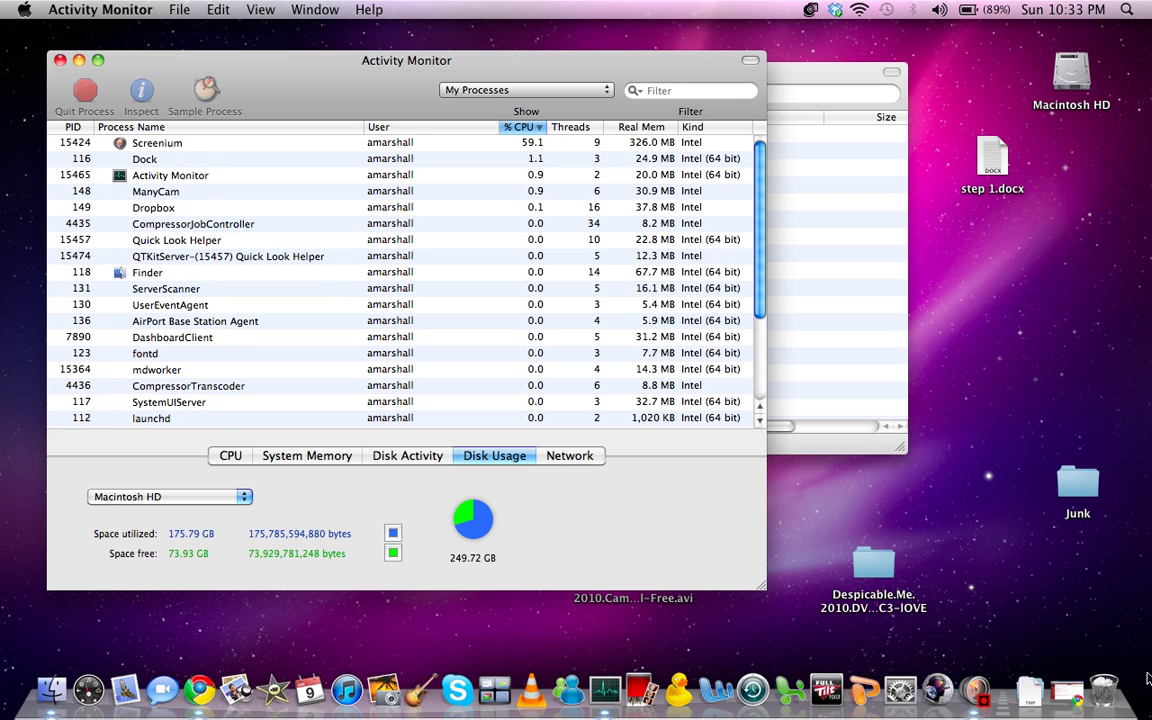
left_click(1105, 668)
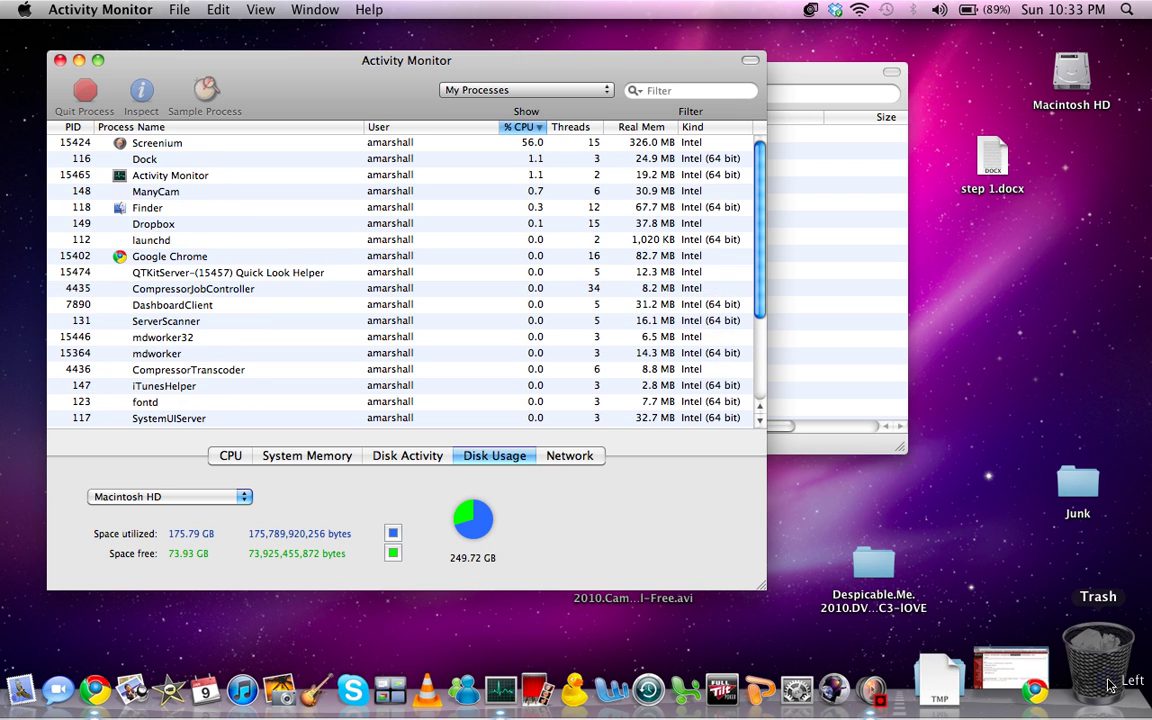
left_click(1088, 590)
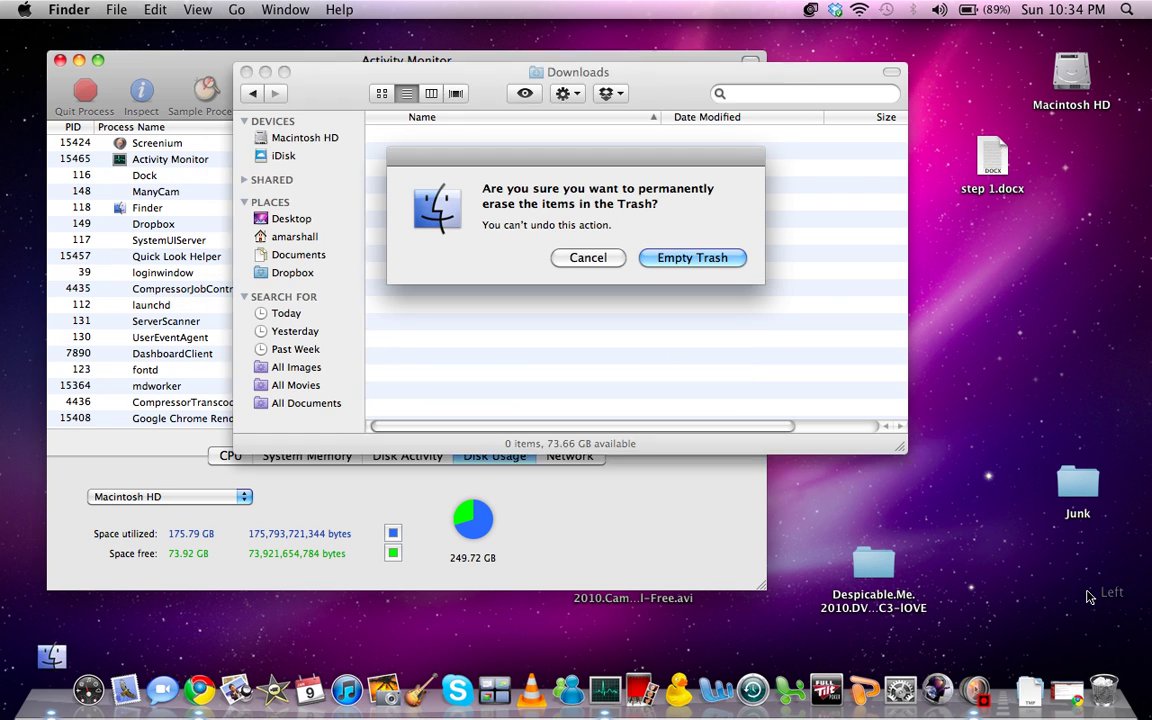
key("Return")
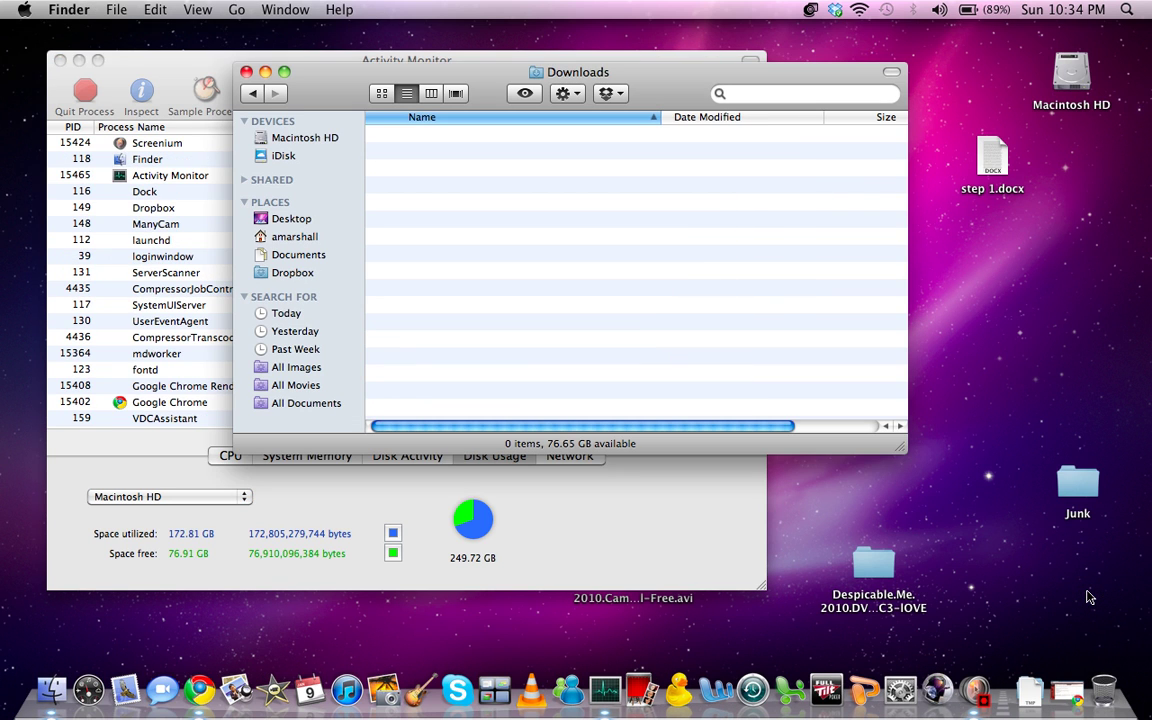
Close the Downloads window and quit Activity Monitor
left_click(597, 319)
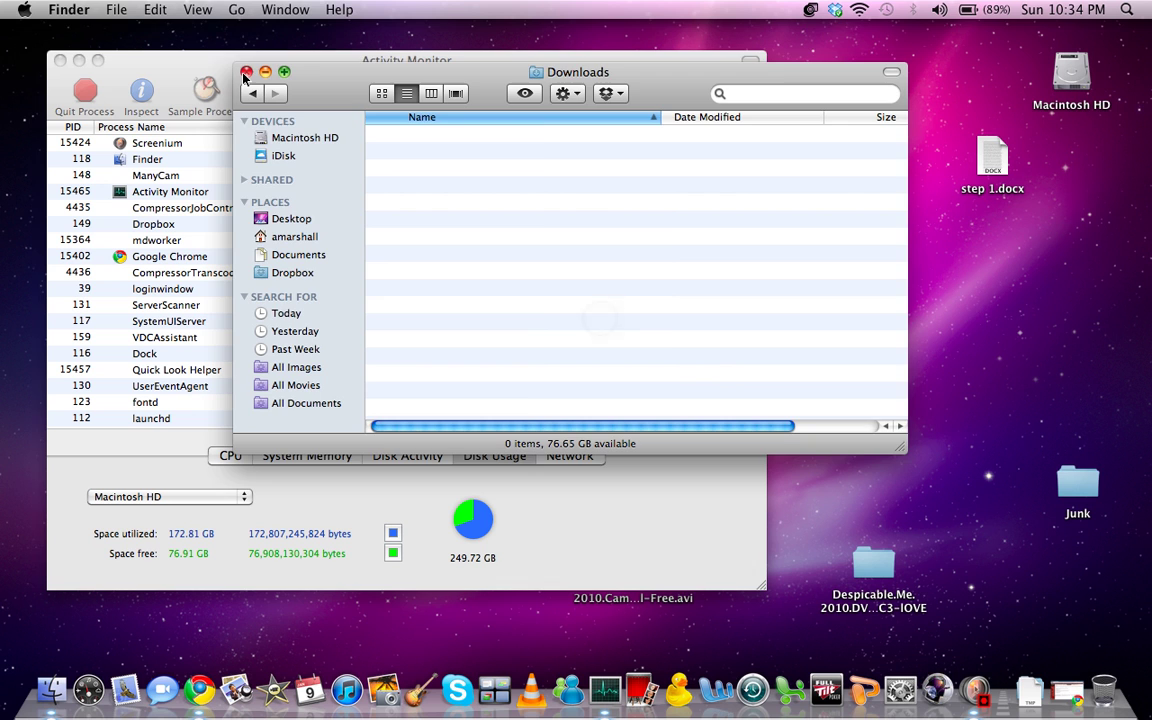
left_click(246, 72)
left_click(286, 75)
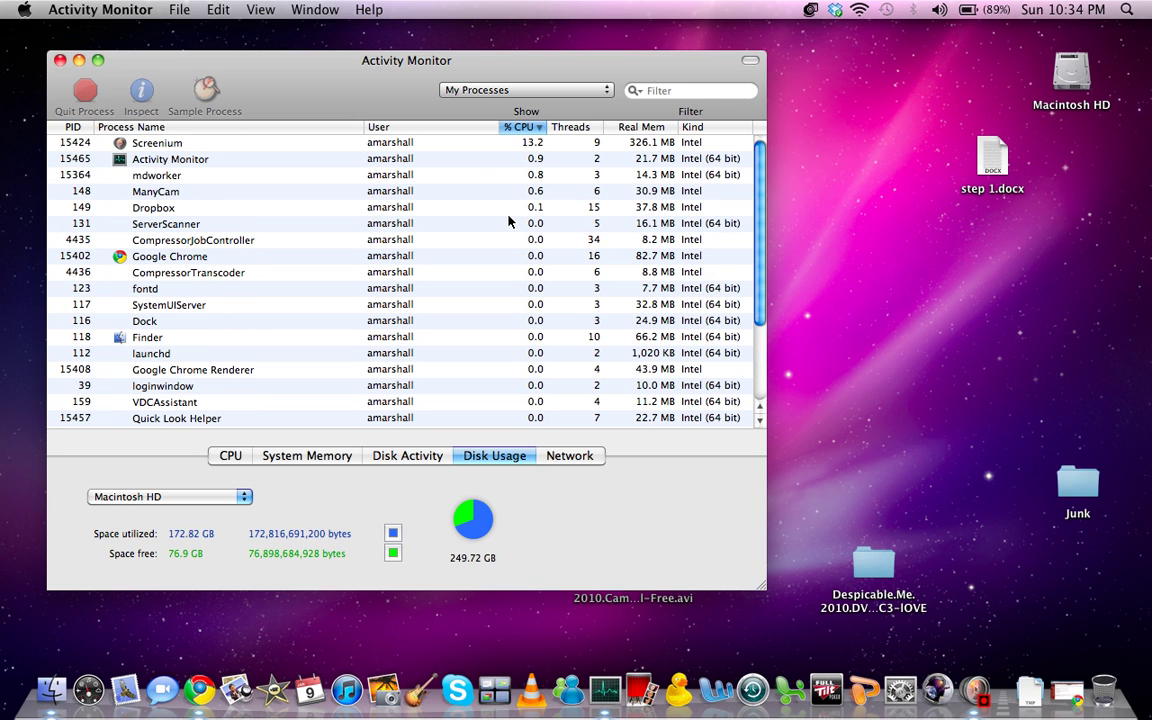
key("super+q")
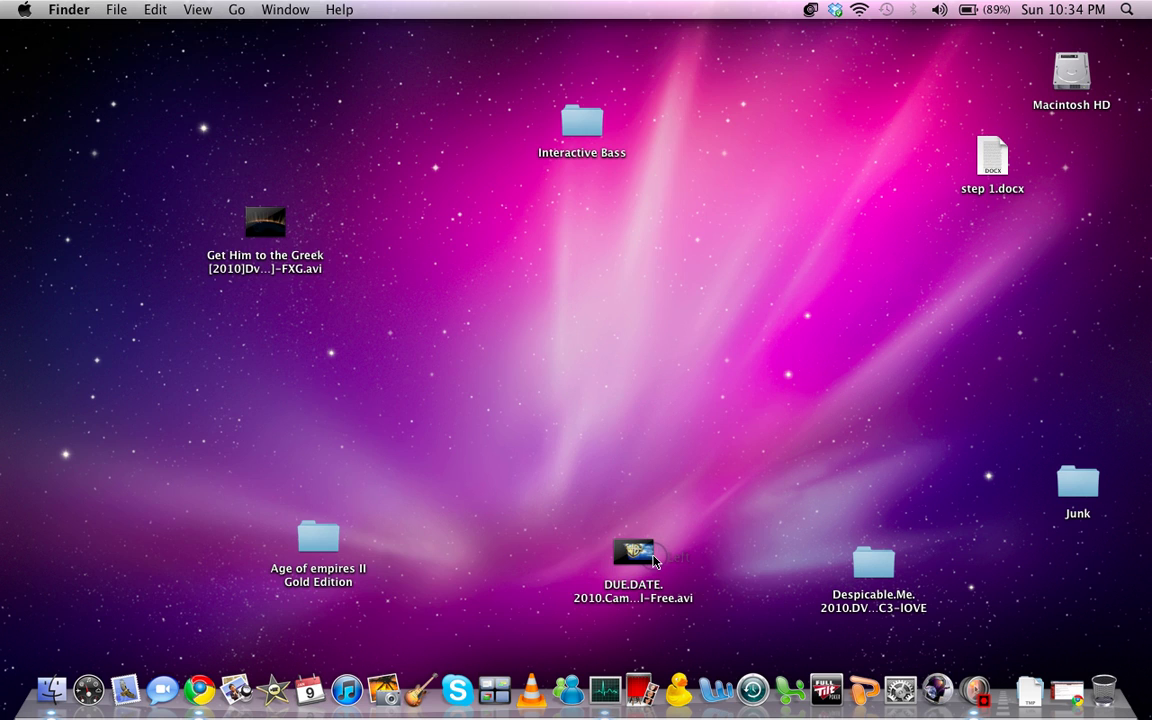
left_click(611, 437)
left_click(975, 690)
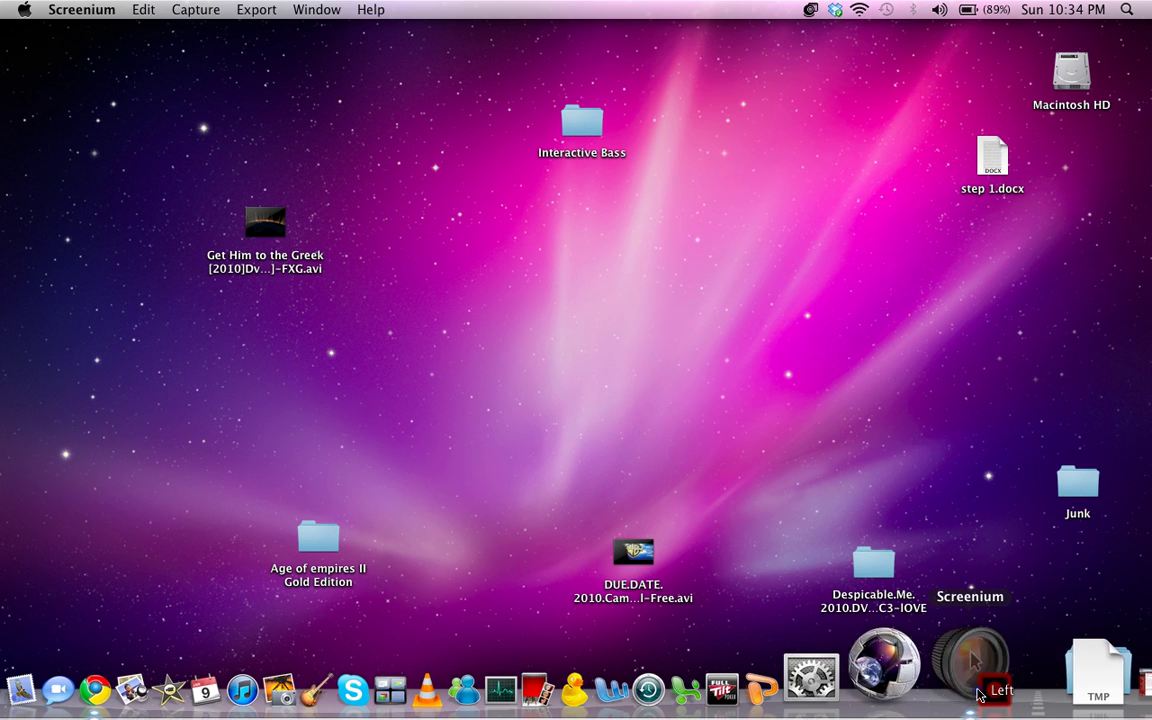